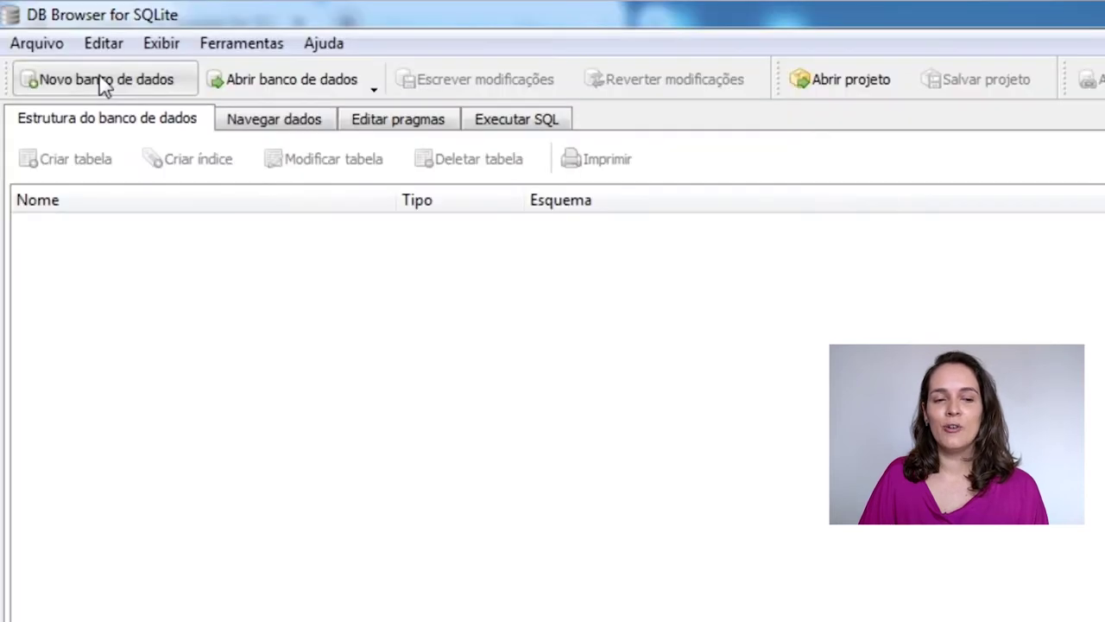
Create a new database named exercicio_sql in the codigo folder and dismiss the table definition dialog without creating a table.
left_click(53, 45)
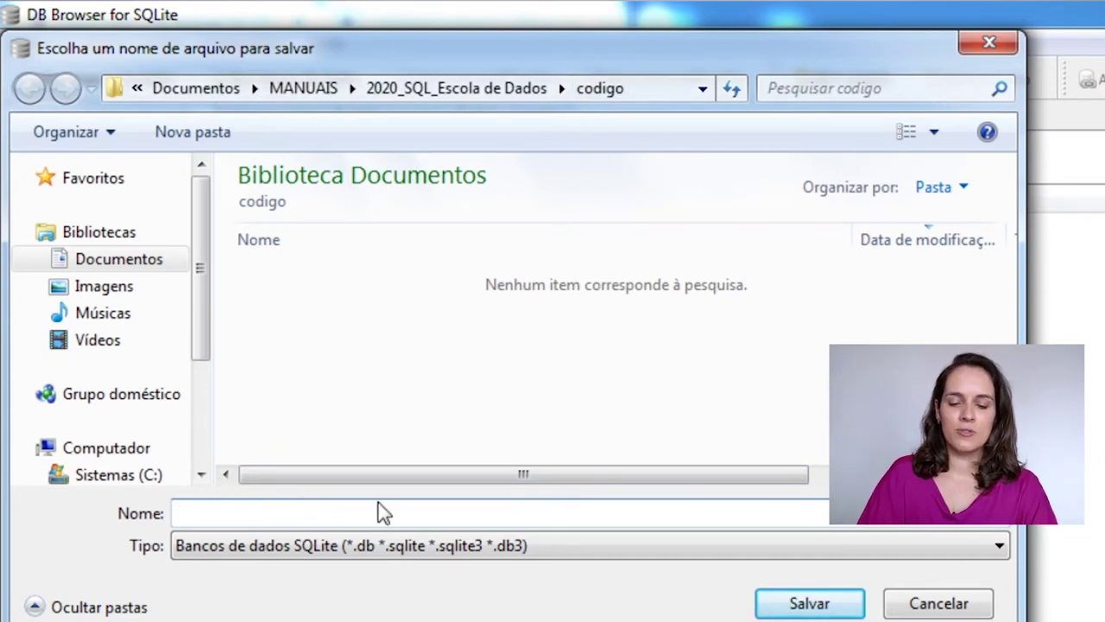
type("exercicio")
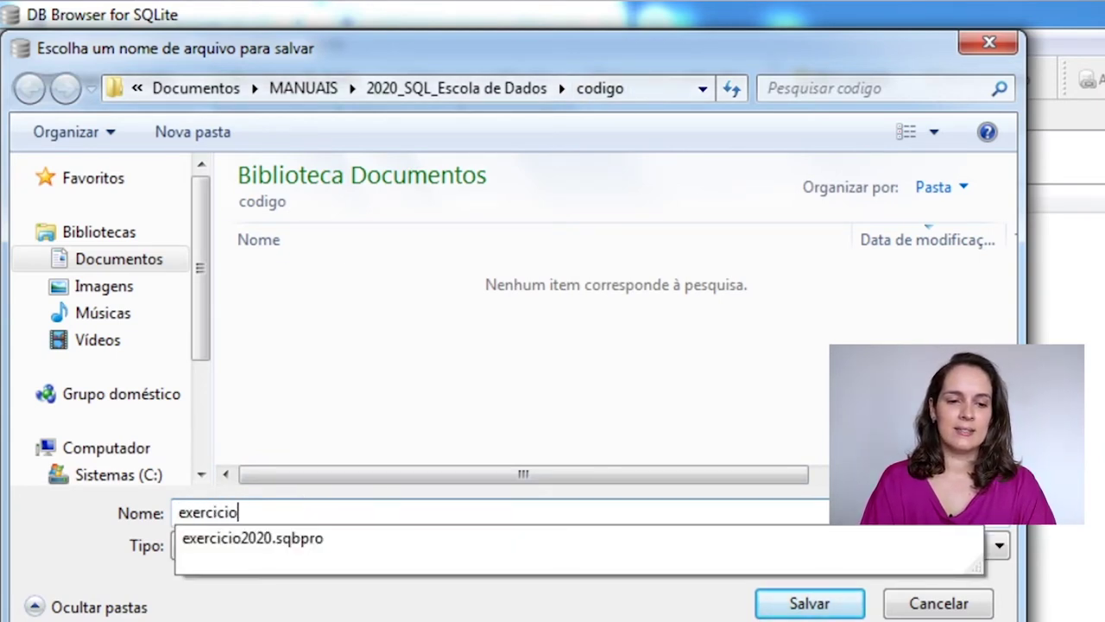
type("_sql")
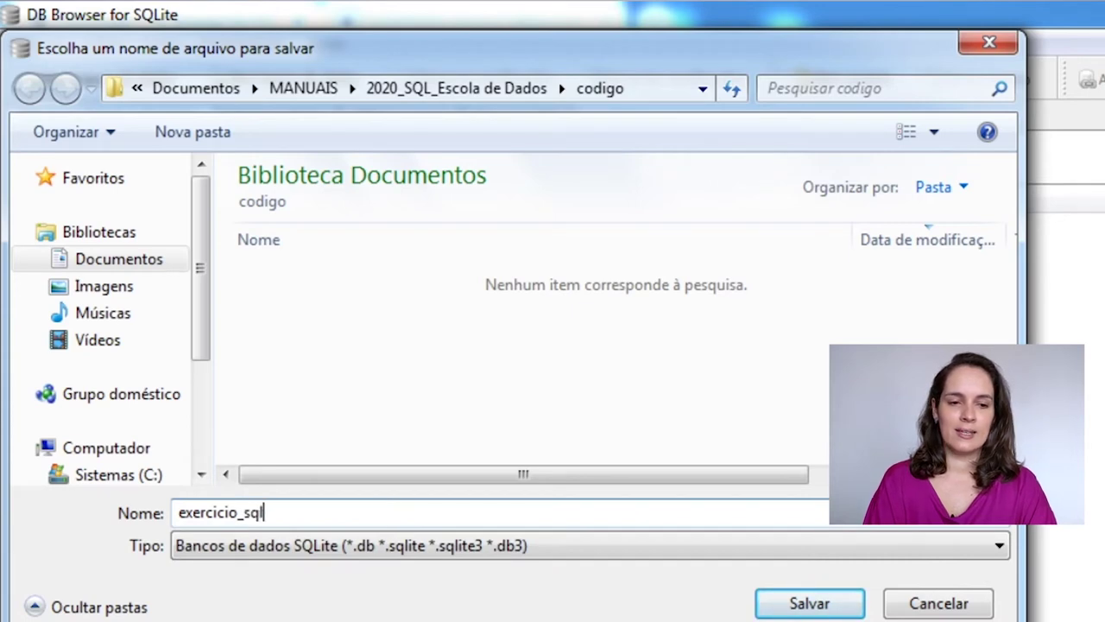
left_click(809, 603)
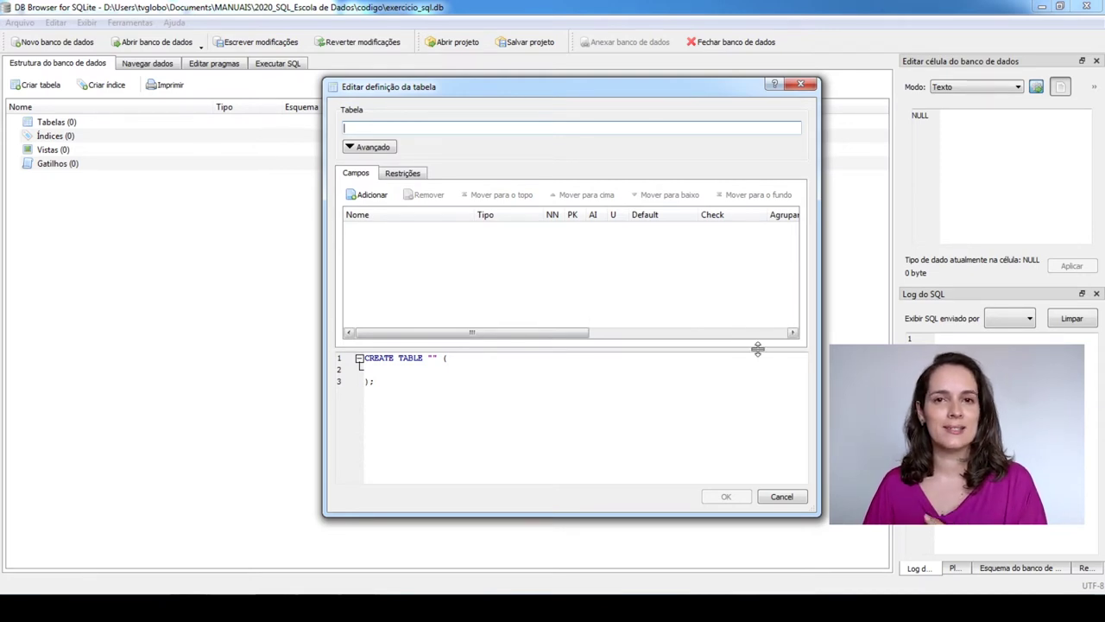
left_click(781, 497)
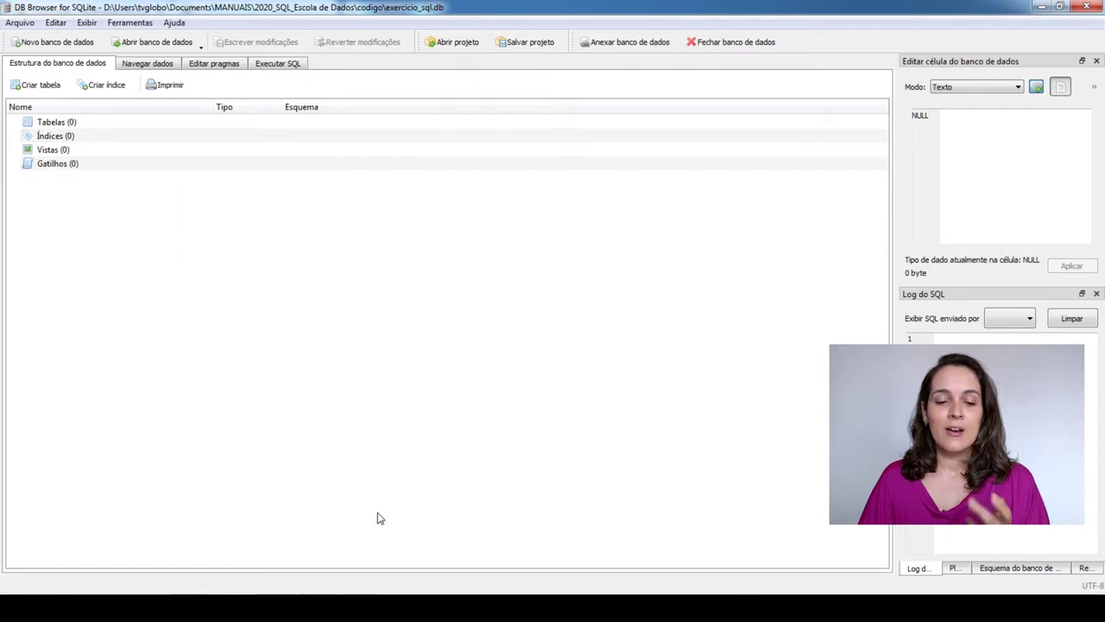
Switch to the Chrome window with the Google Drive folder "Arquivos para download" and view the available CSV files.
mouse_move(360, 608)
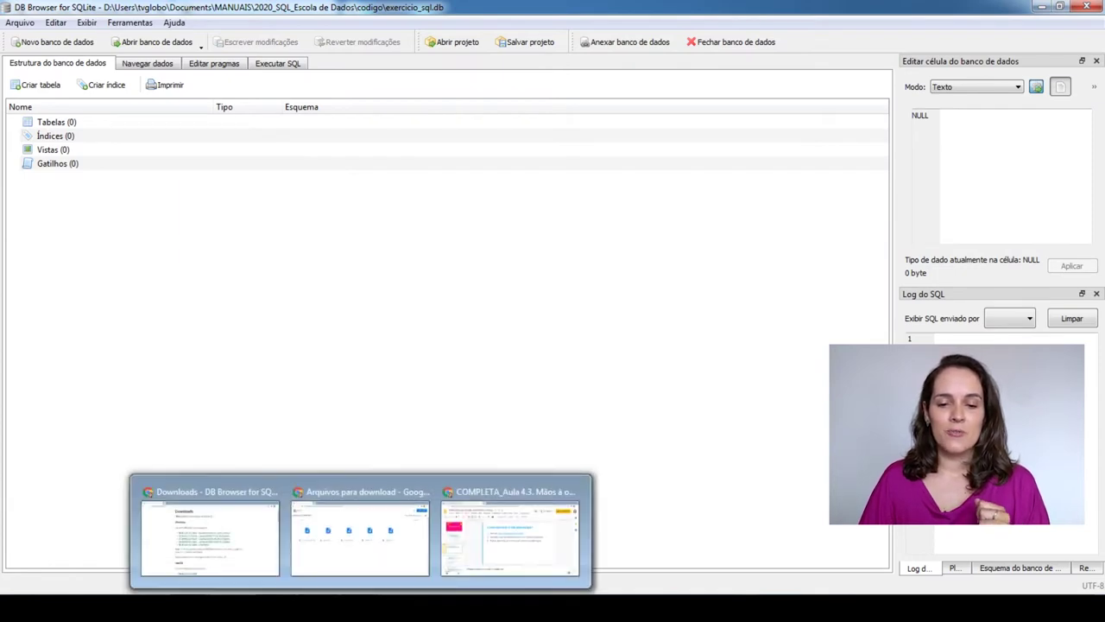
mouse_move(348, 539)
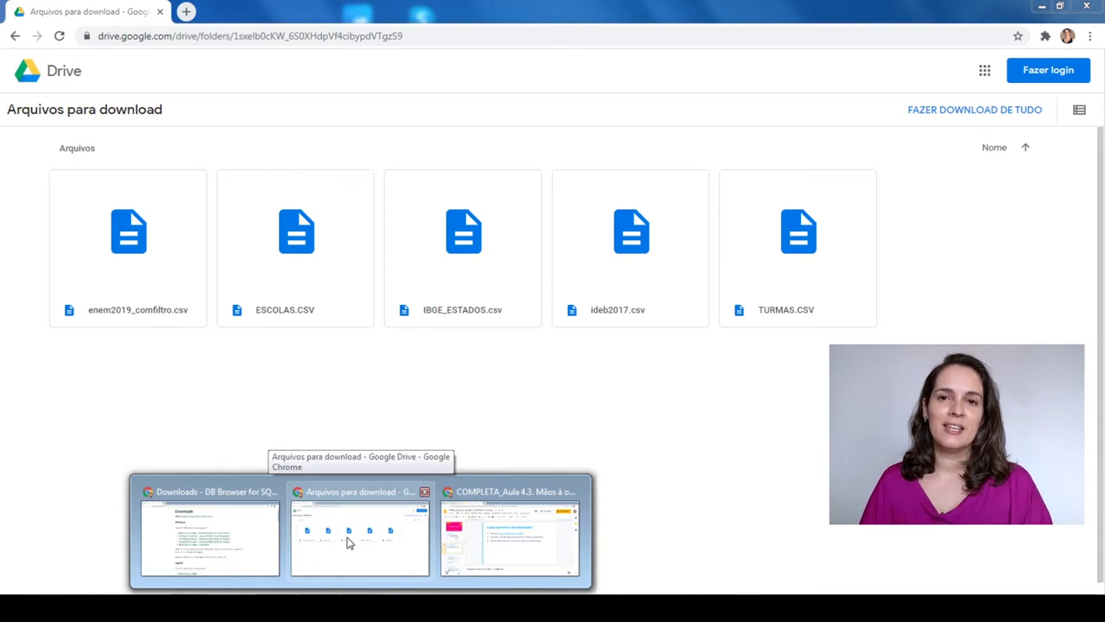
left_click(348, 540)
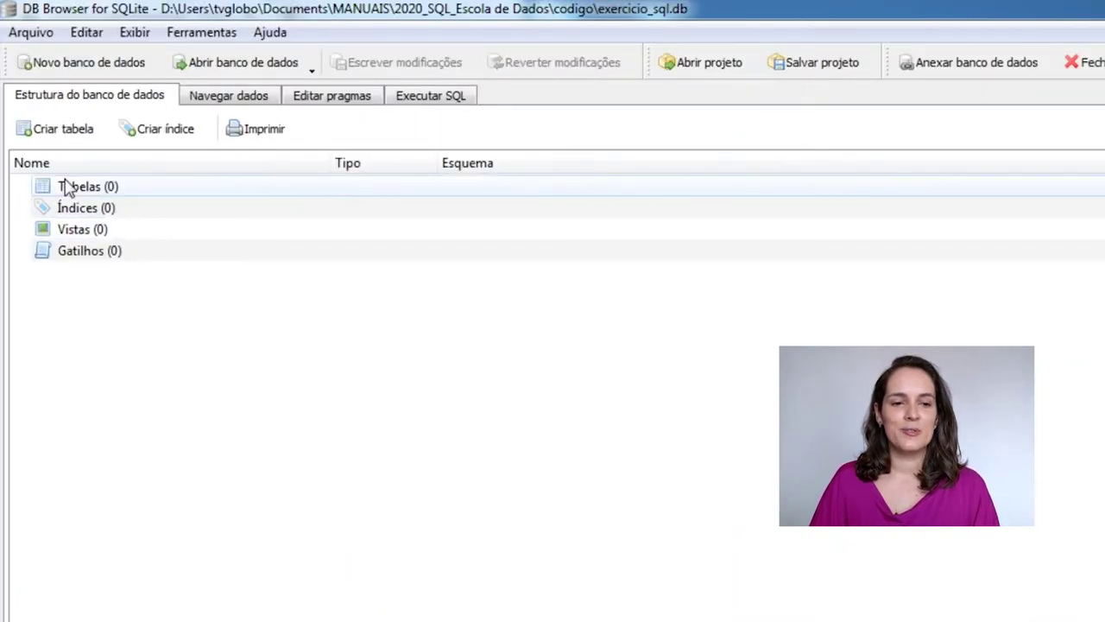
Start a table import from a CSV file, choosing ideb2017.csv in the bases folder of 2020_SQL_Escola de Dados.
left_click(39, 35)
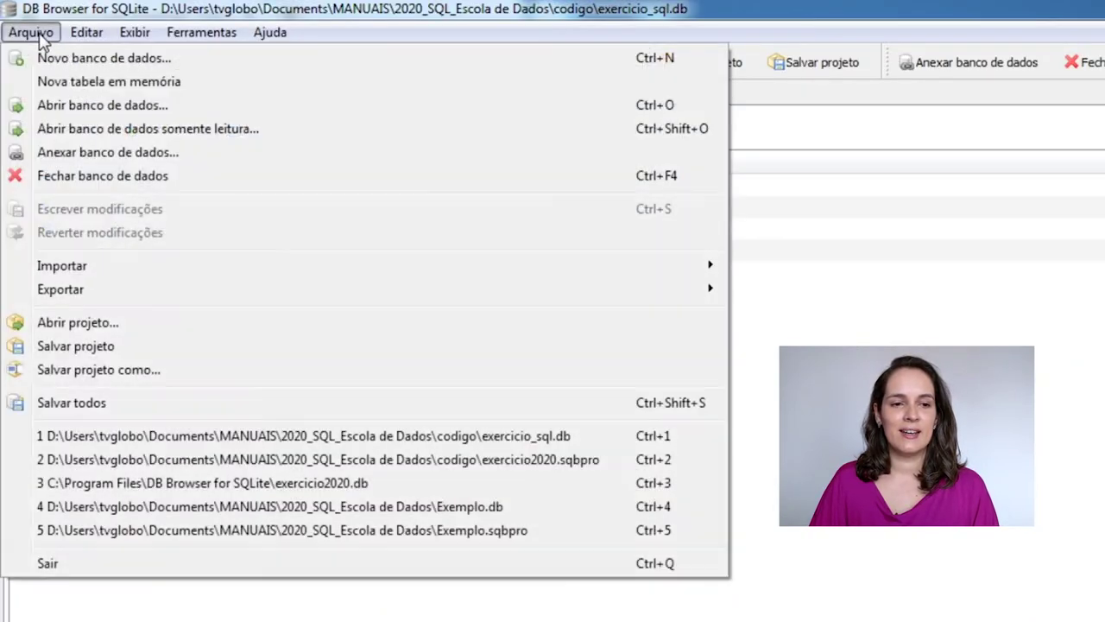
mouse_move(279, 267)
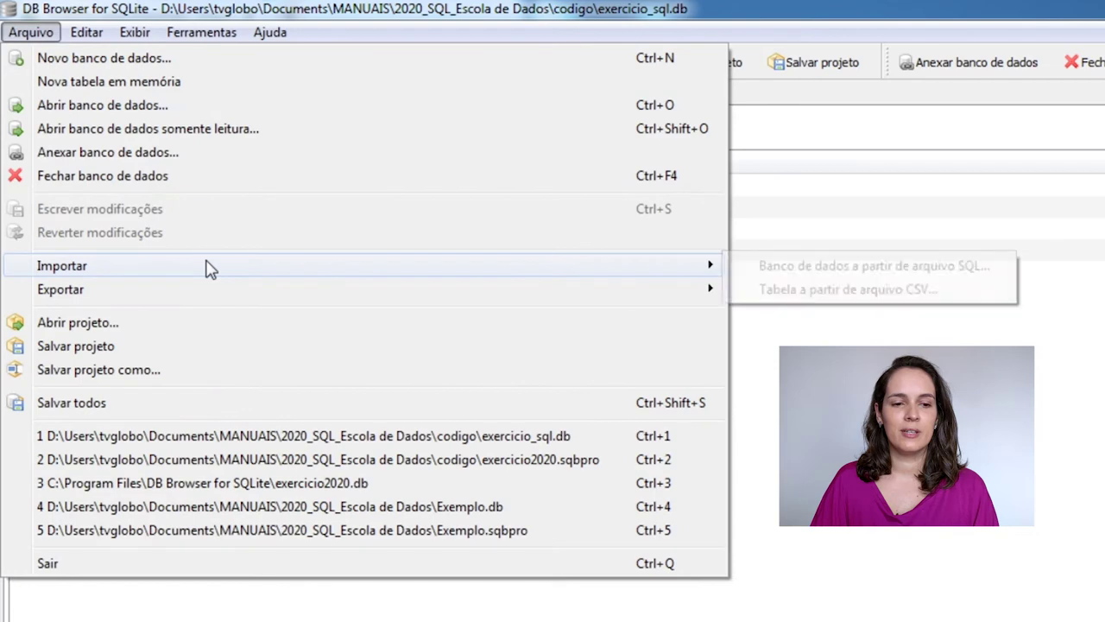
left_click(819, 295)
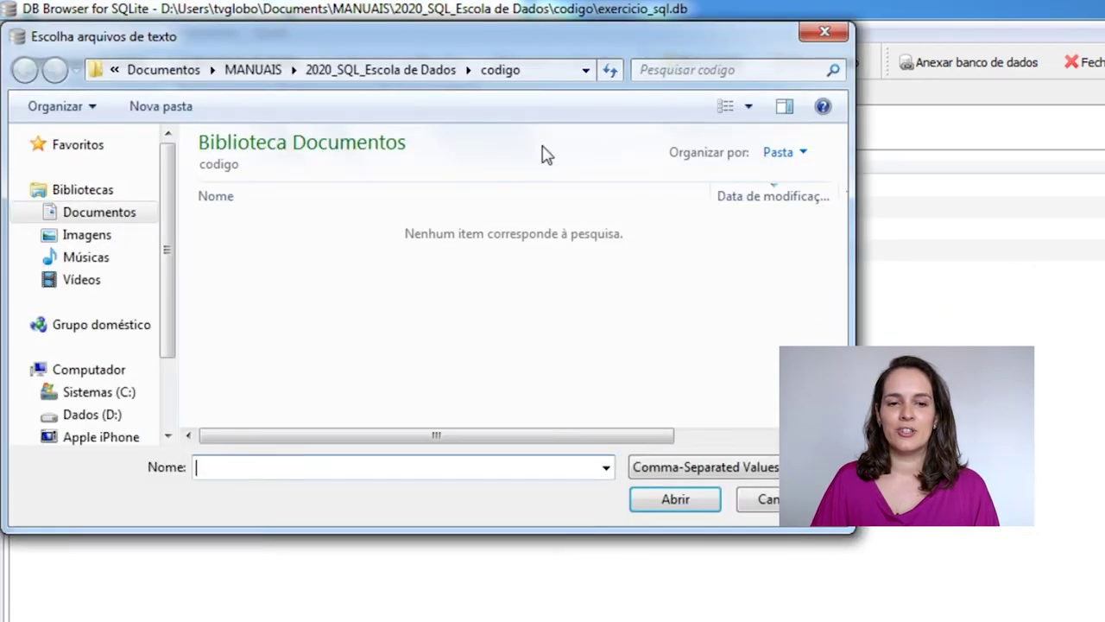
left_click(405, 68)
double_click(246, 257)
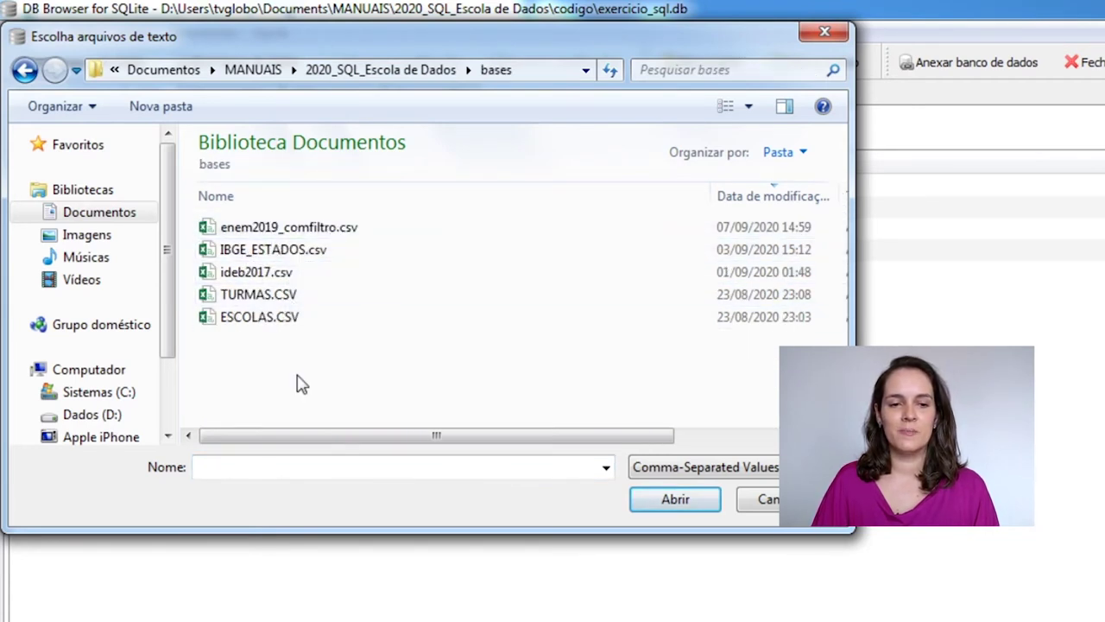
left_click(248, 272)
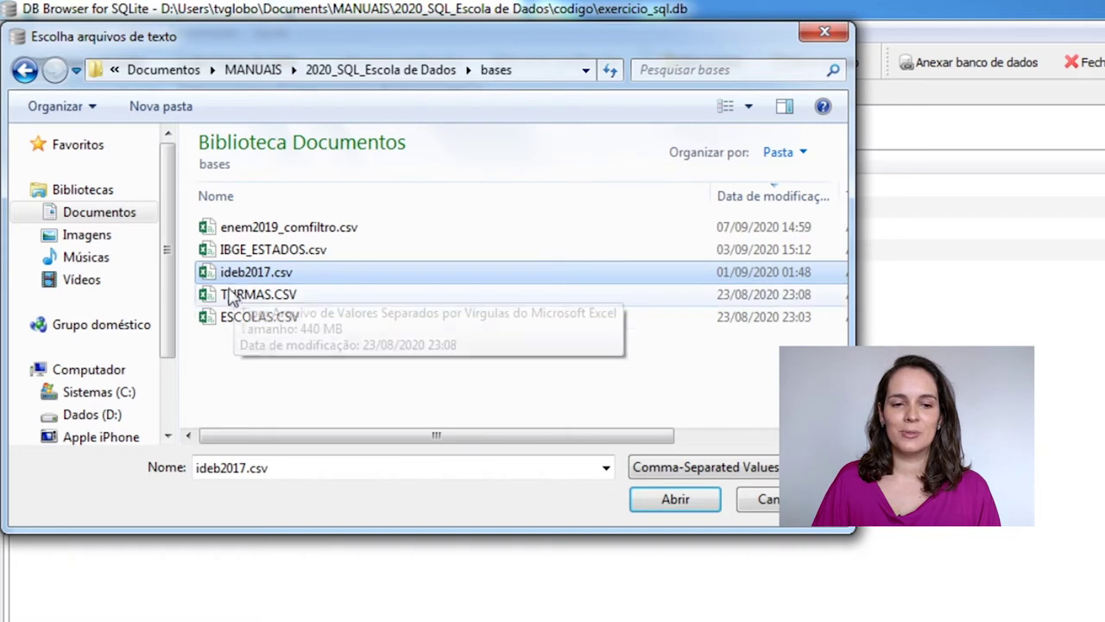
left_click(689, 510)
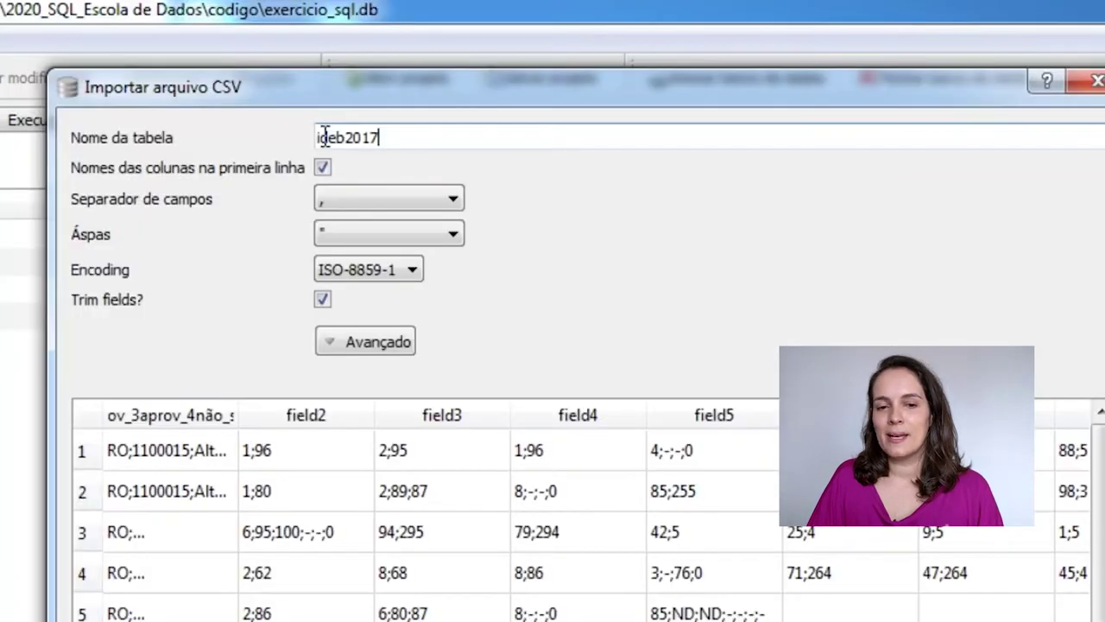
Review the table name and separator options, and toggle the first-row column names setting off and on again.
left_click_drag(389, 139, 320, 138)
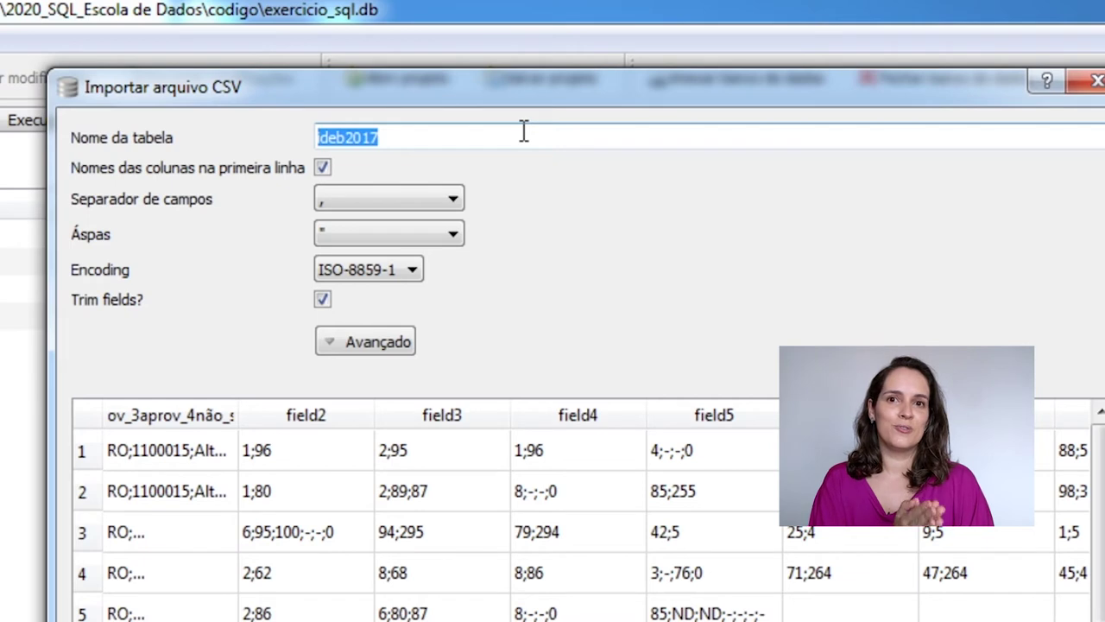
left_click(384, 134)
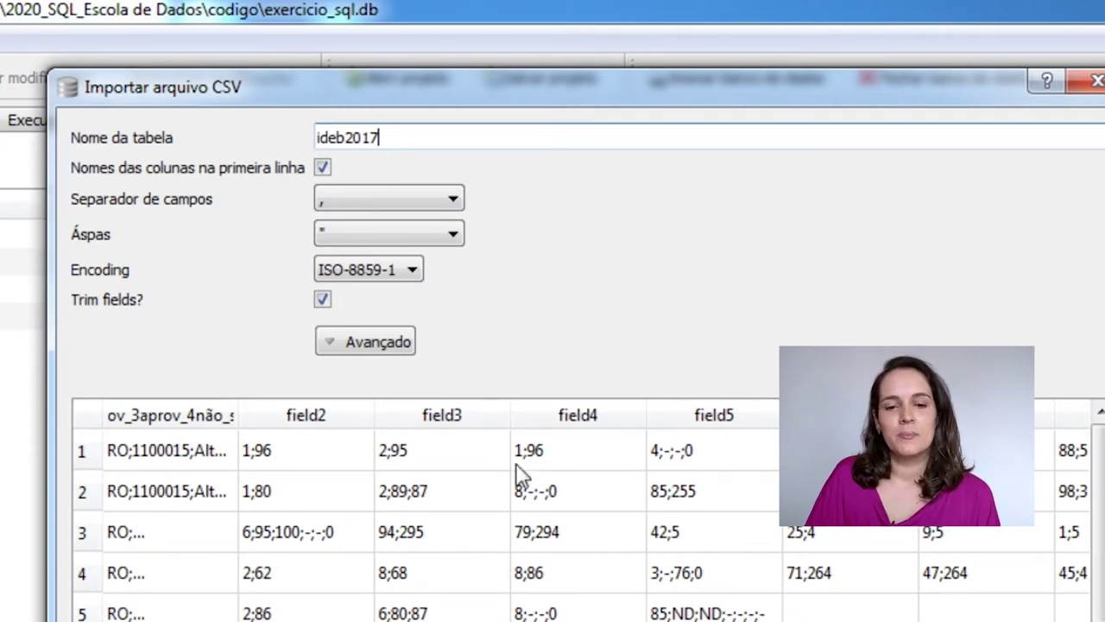
left_click(324, 209)
left_click(347, 203)
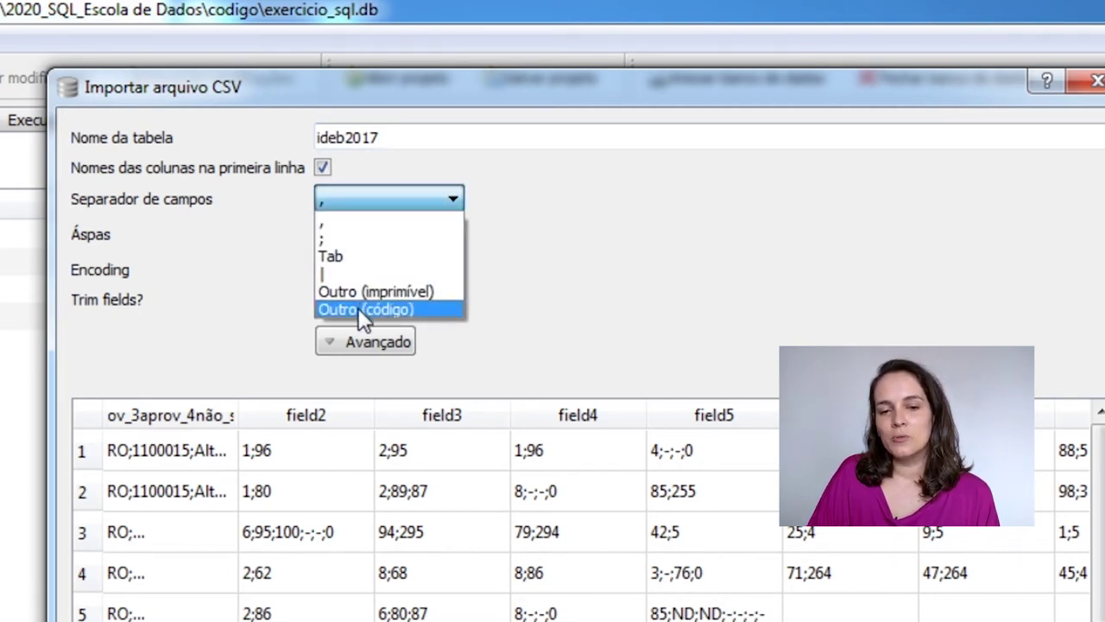
left_click(352, 222)
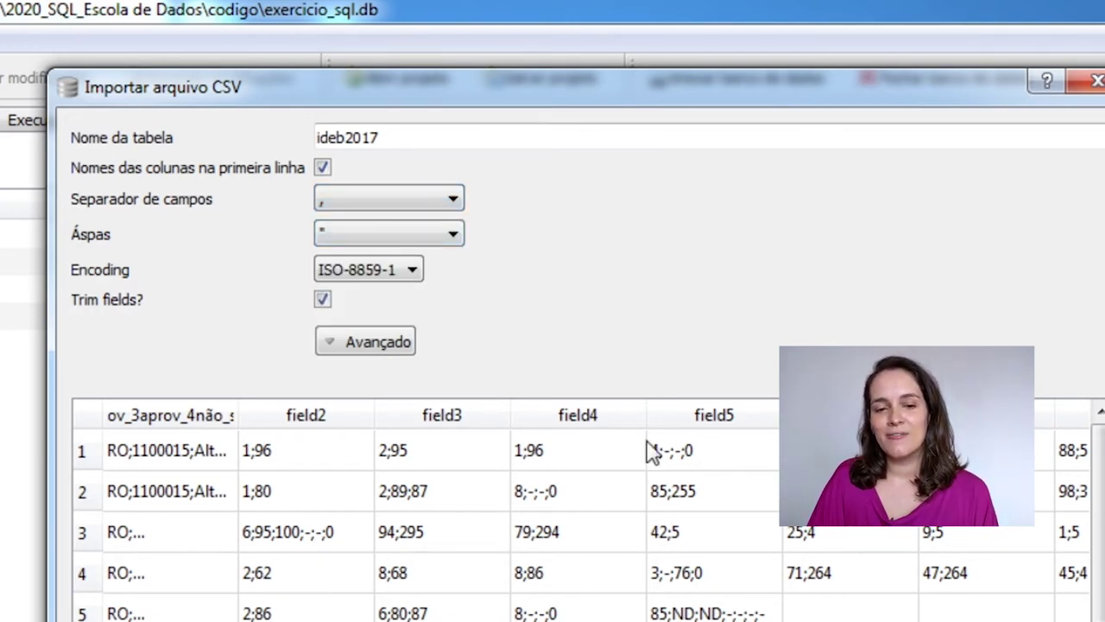
left_click(322, 168)
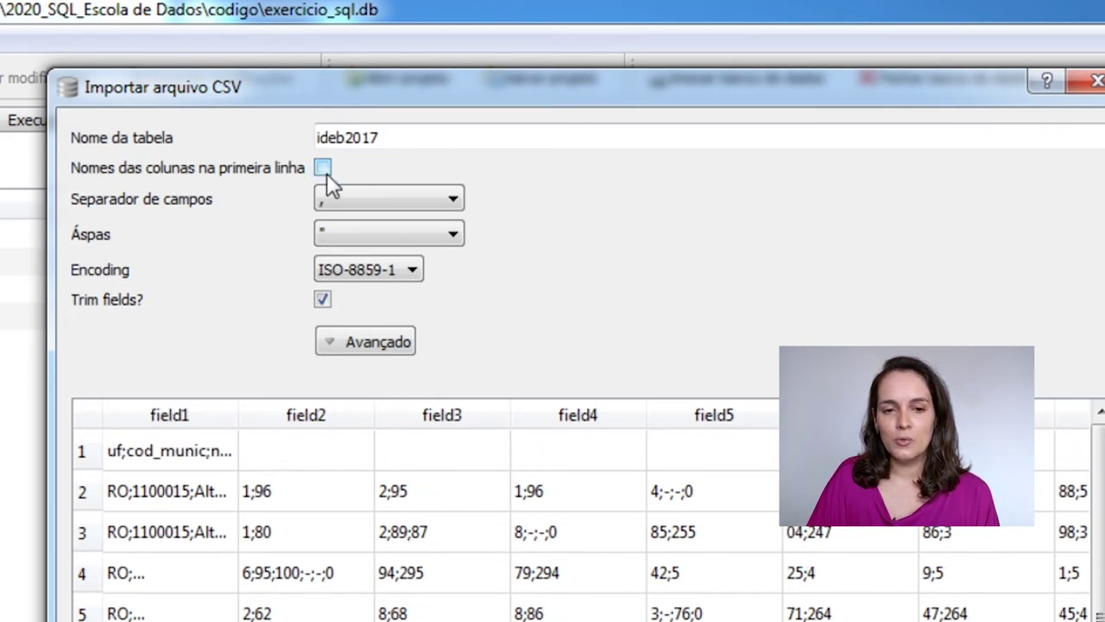
left_click(322, 167)
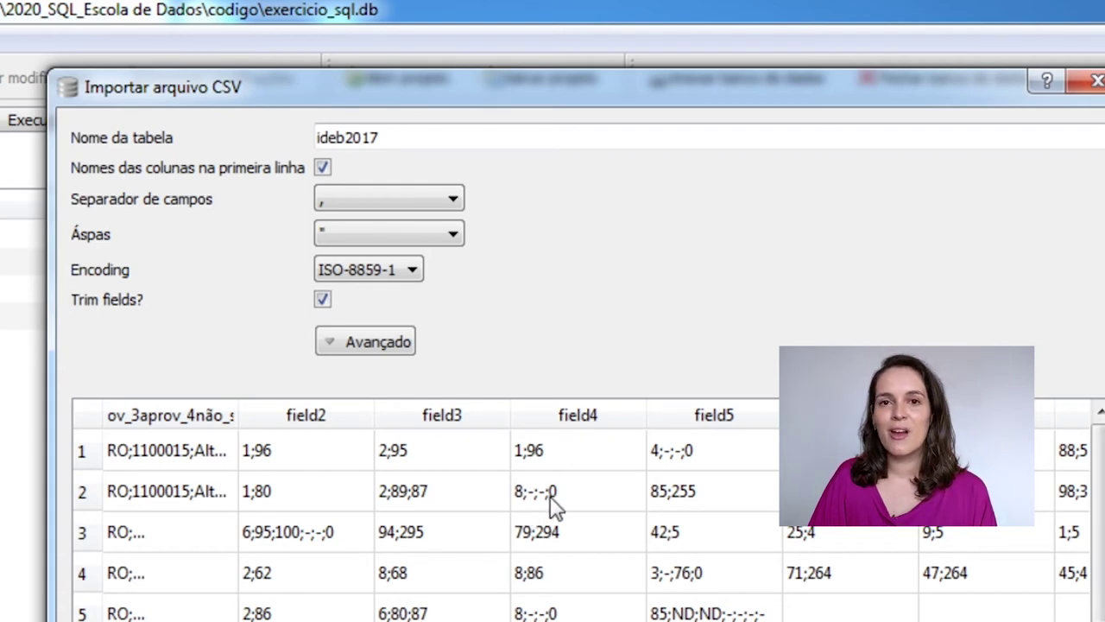
Set the field separator to semicolon and widen the nome_munic and nome_escola columns in the preview to read their contents.
left_click(418, 198)
left_click(347, 240)
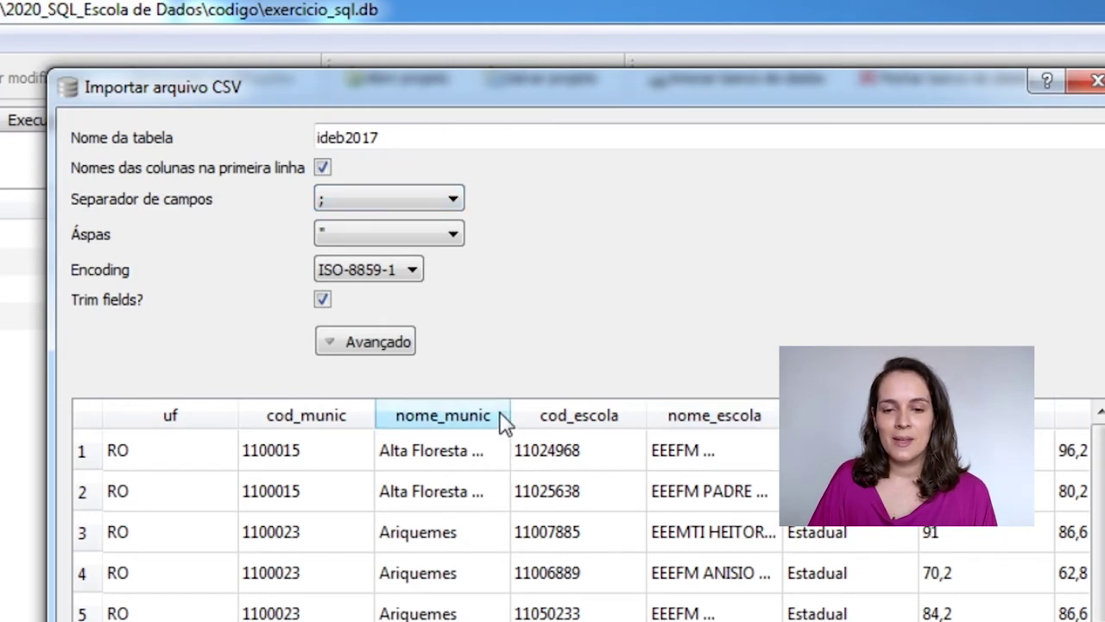
left_click_drag(508, 406, 710, 407)
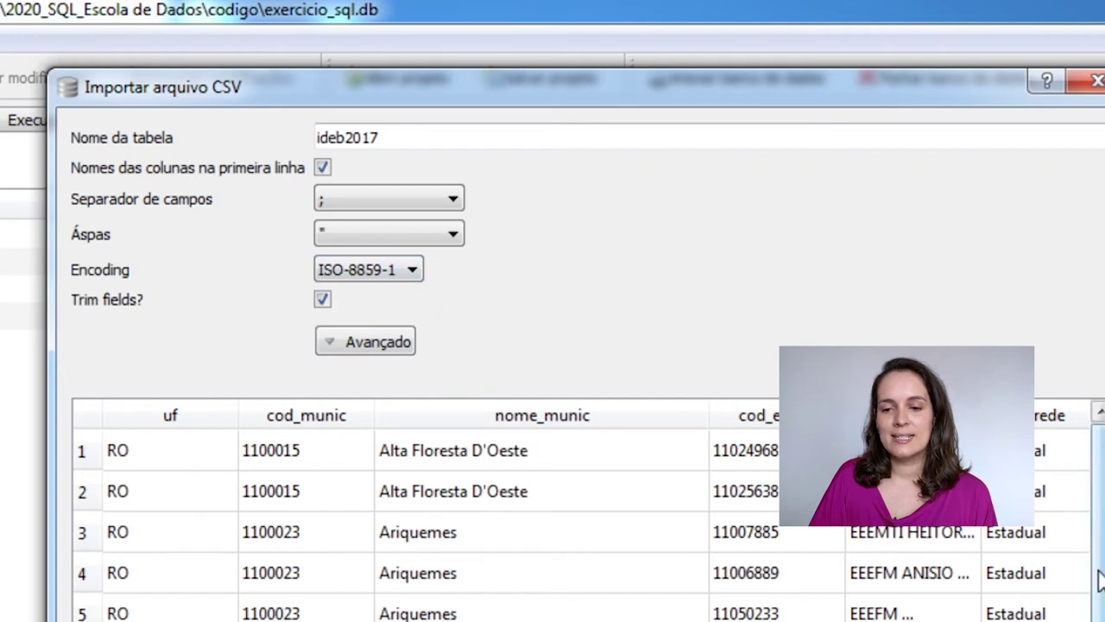
scroll(1098, 596, "down", 2)
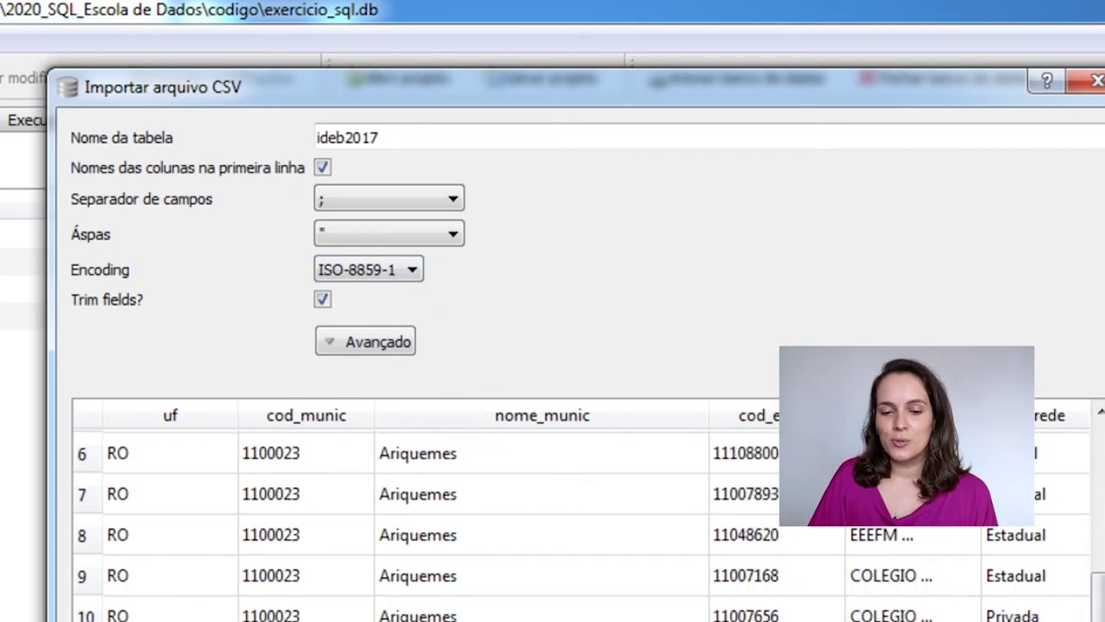
scroll(484, 615, "right", 1)
left_click_drag(373, 406, 735, 413)
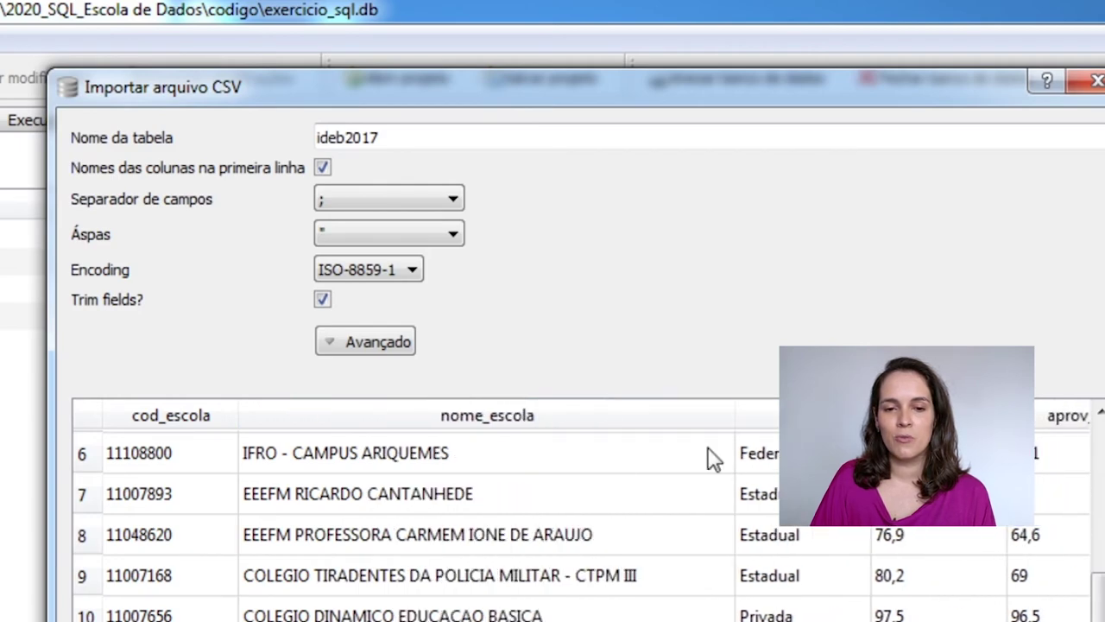
Keep the encoding as ISO-8859-1 and import the CSV as the table ideb2017.
left_click(389, 273)
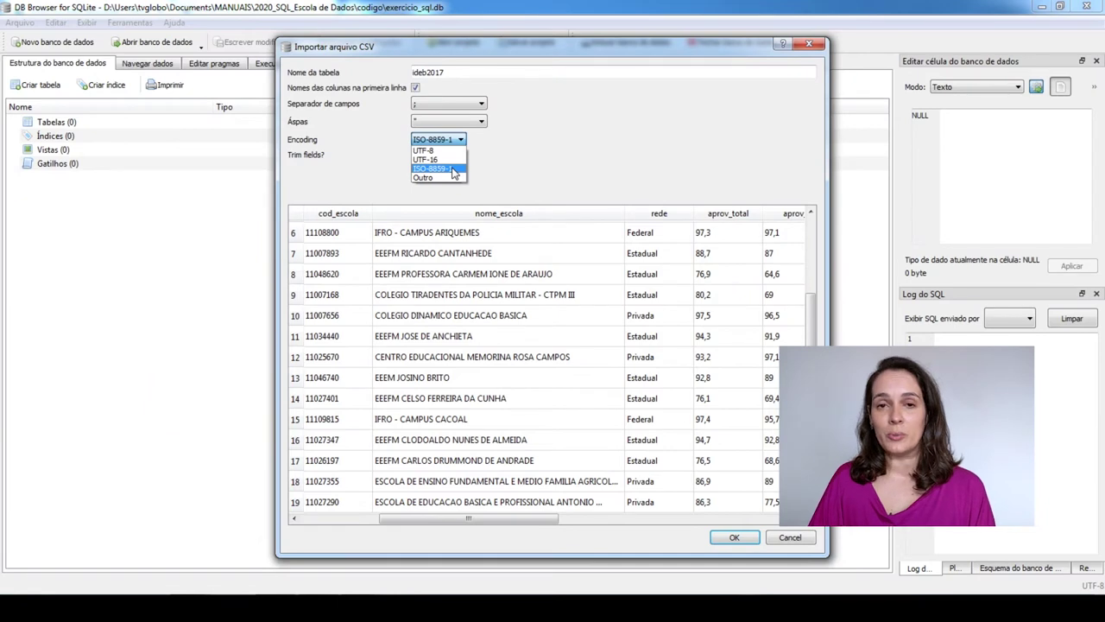
left_click(452, 170)
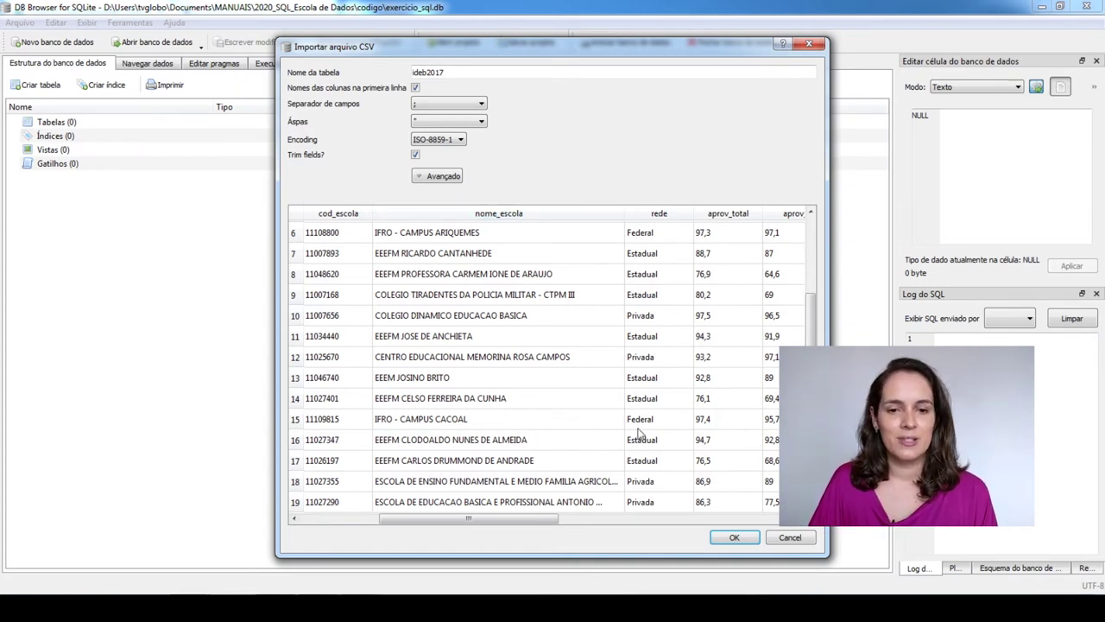
left_click(735, 538)
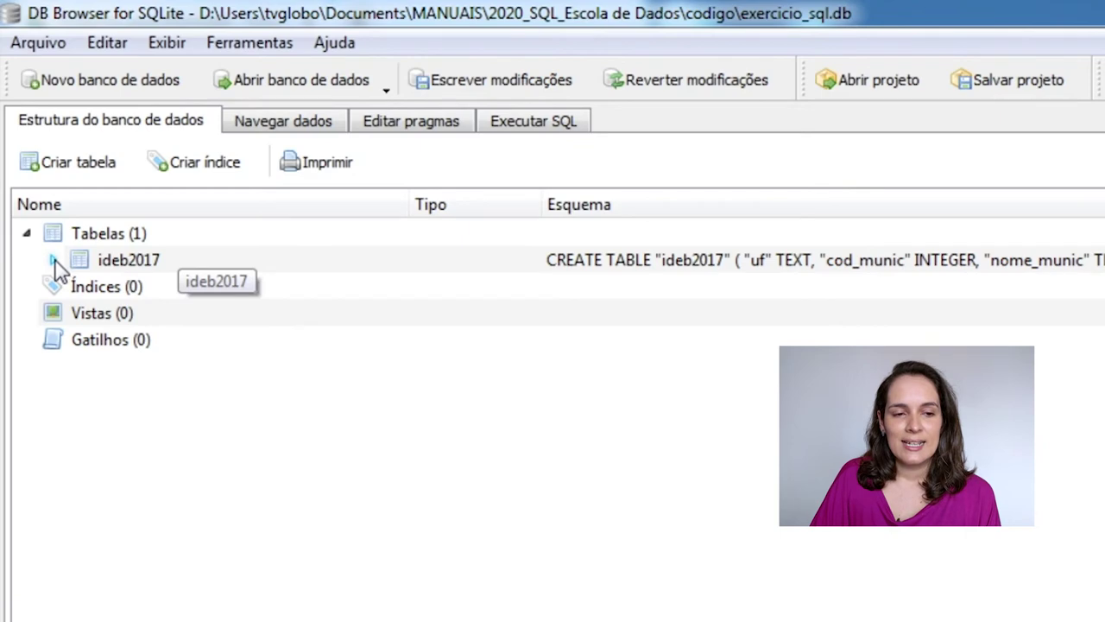
Start another table import from CSV, choosing enem2019_comfiltro.csv in the bases folder.
left_click(27, 135)
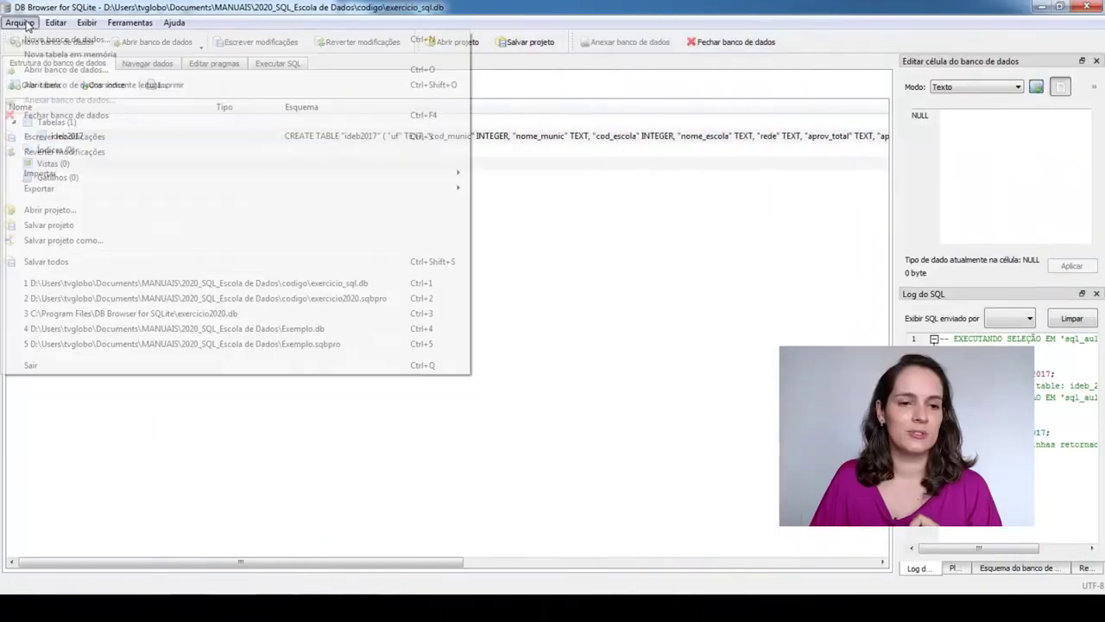
mouse_move(96, 176)
left_click(568, 192)
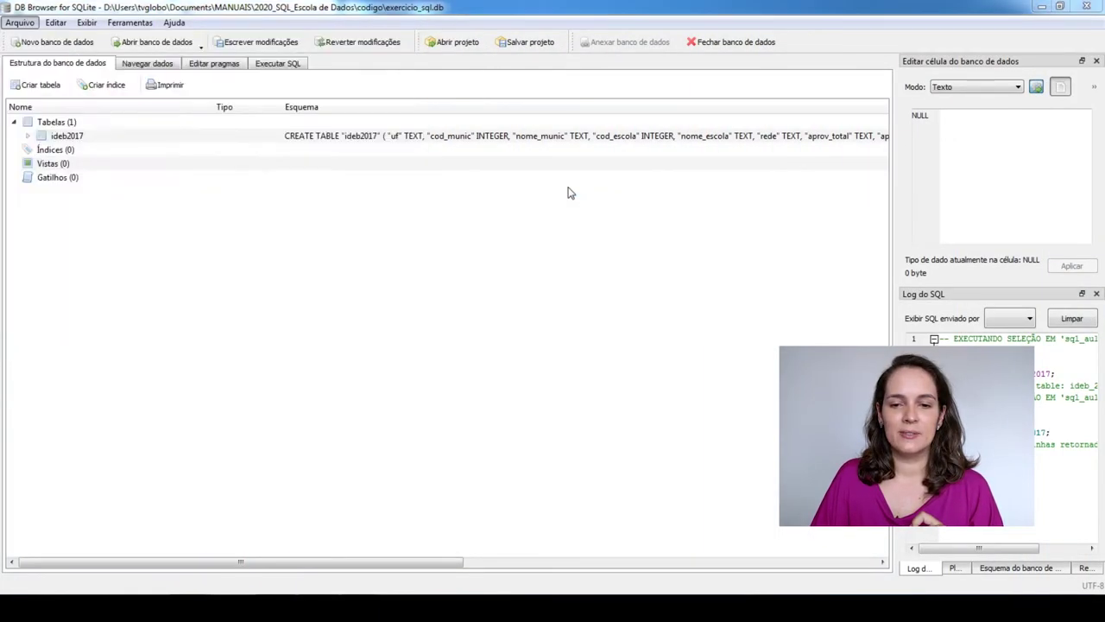
double_click(173, 164)
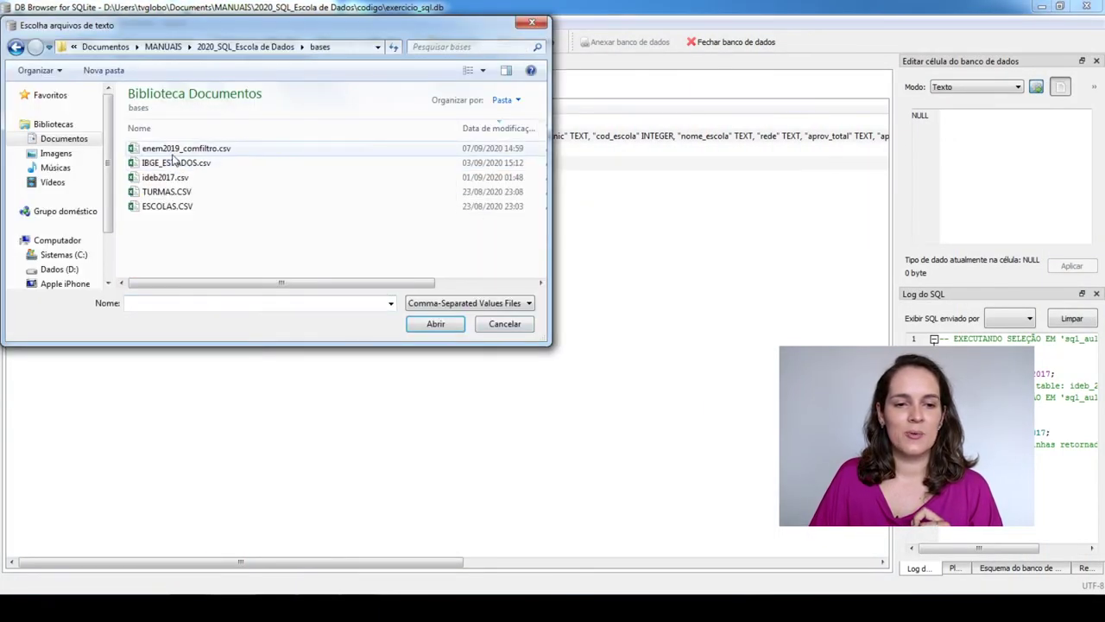
left_click(183, 148)
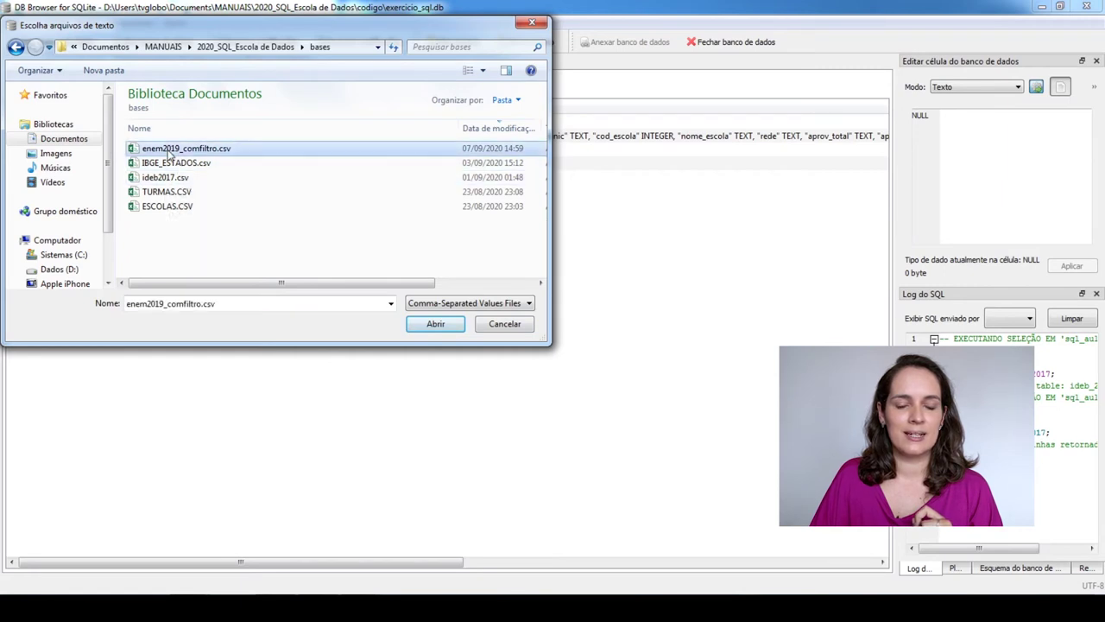
left_click(432, 323)
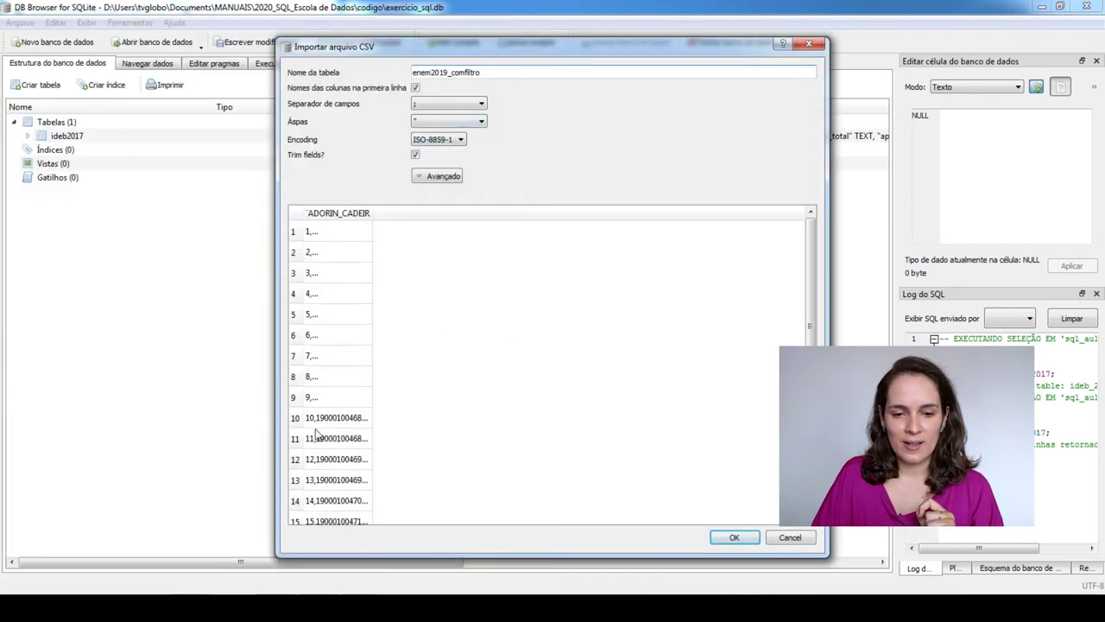
Set the field separator to comma and import the CSV as the table enem2019_comfiltro.
left_click(448, 104)
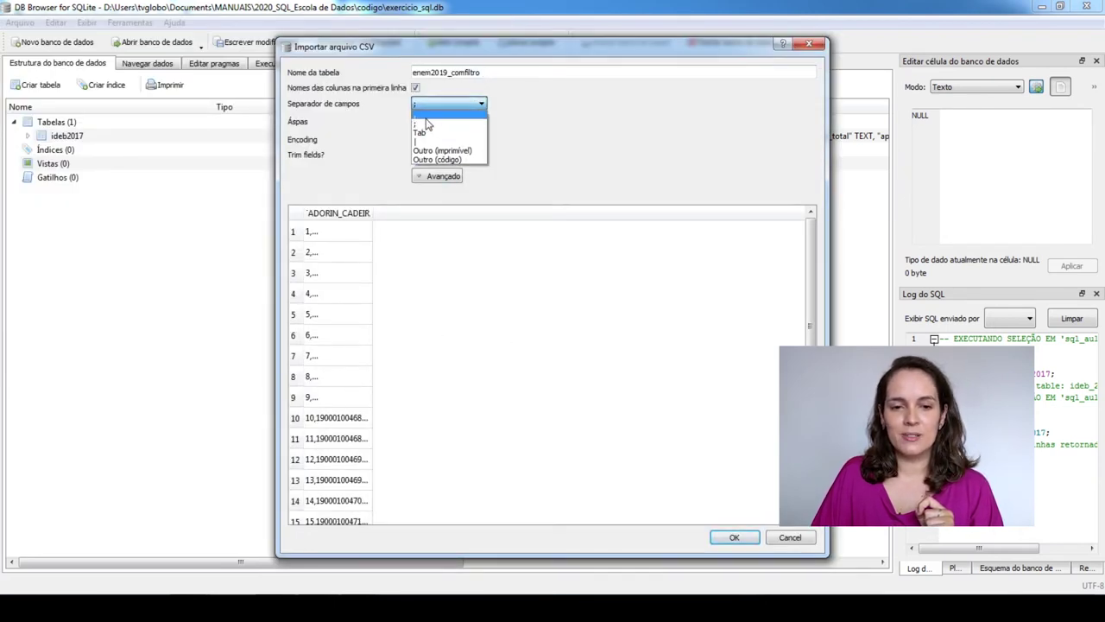
left_click(427, 121)
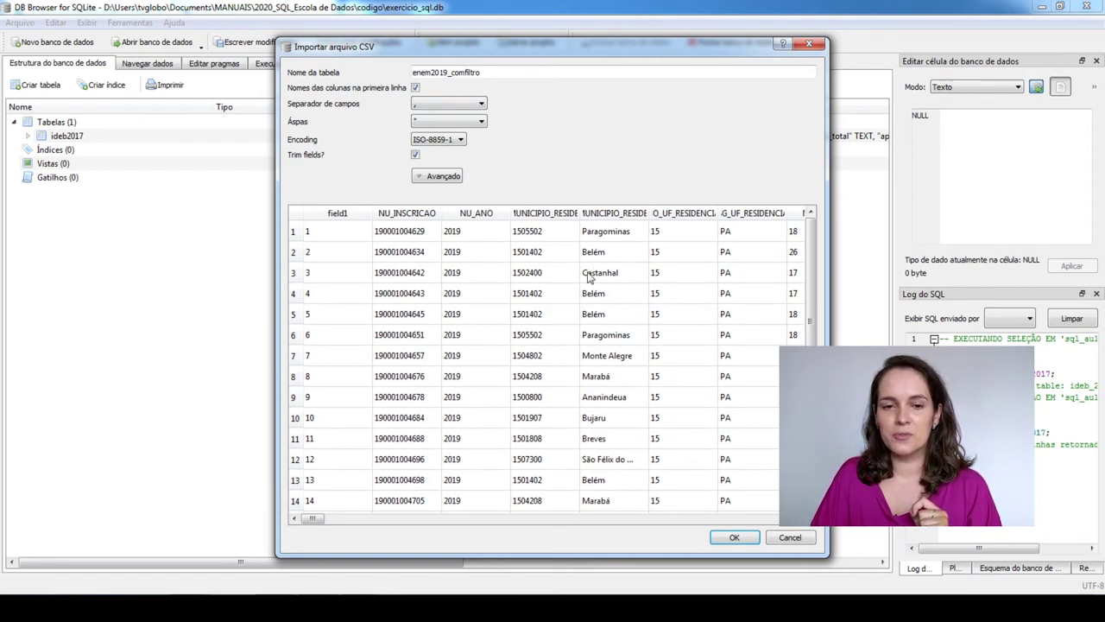
left_click(734, 537)
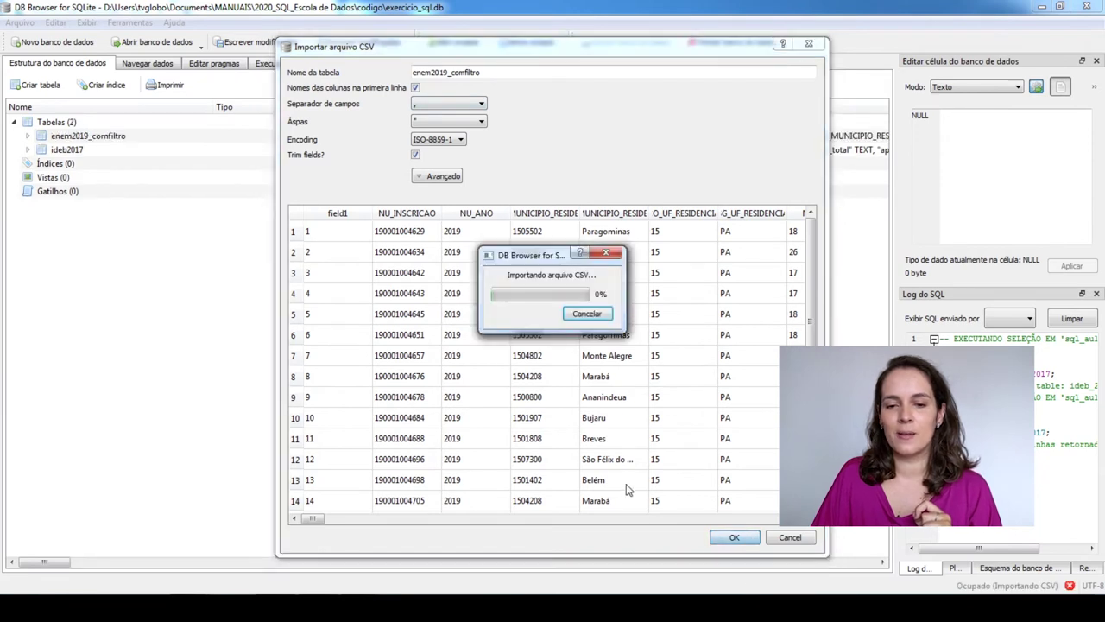